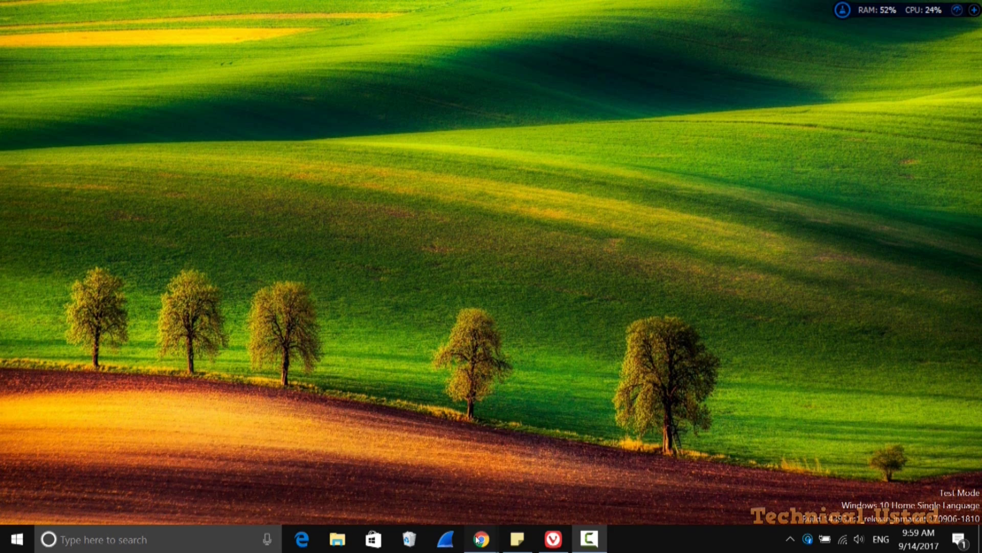
# Search Google for 'google search console' and open the Search Console site from the results.
pyautogui.moveTo(476, 534)
pyautogui.click(667, 476)
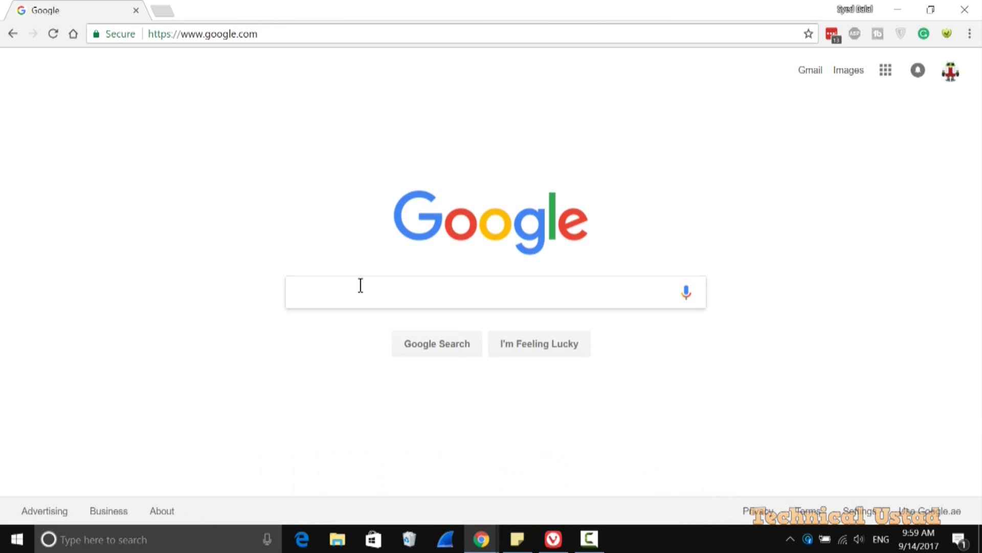
pyautogui.write('google search console')
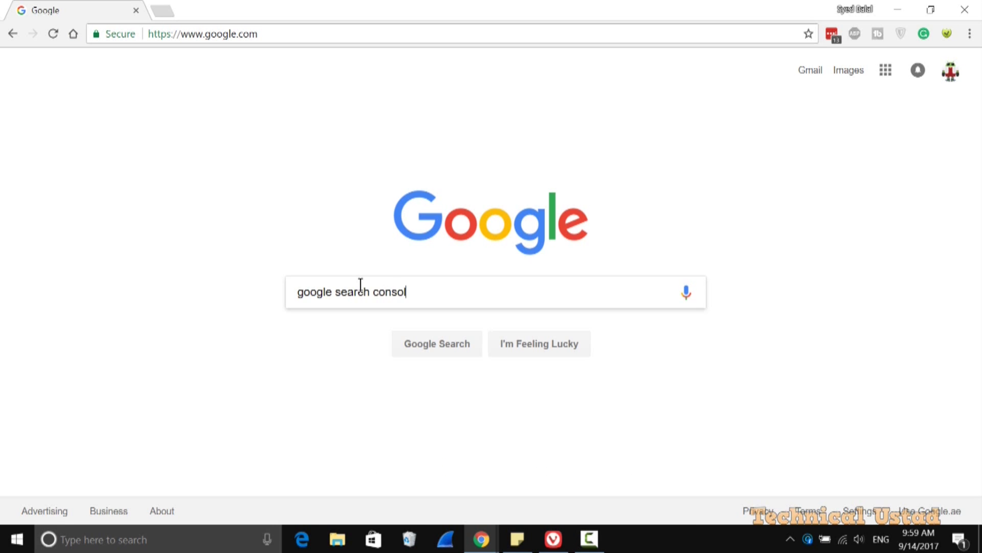
pyautogui.press('Return')
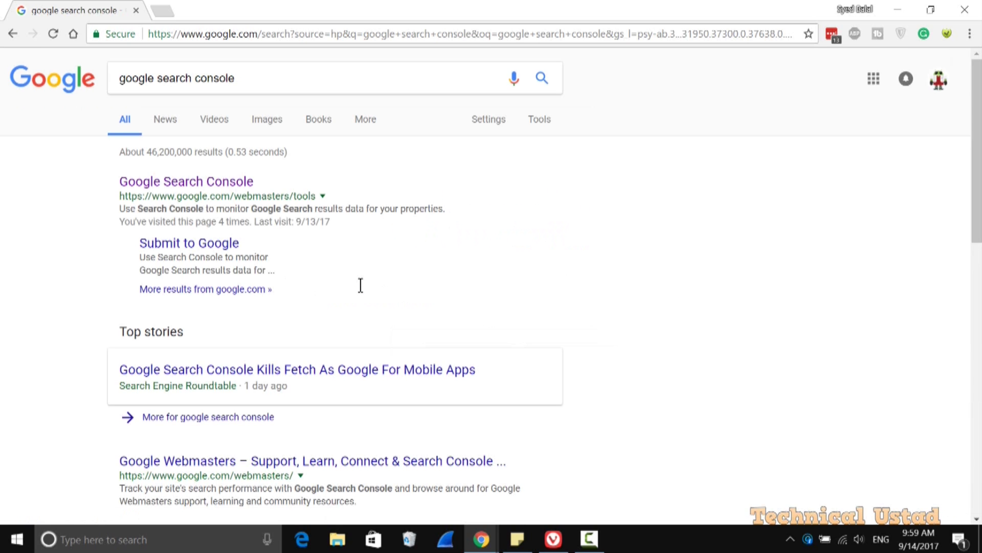
pyautogui.click(227, 191)
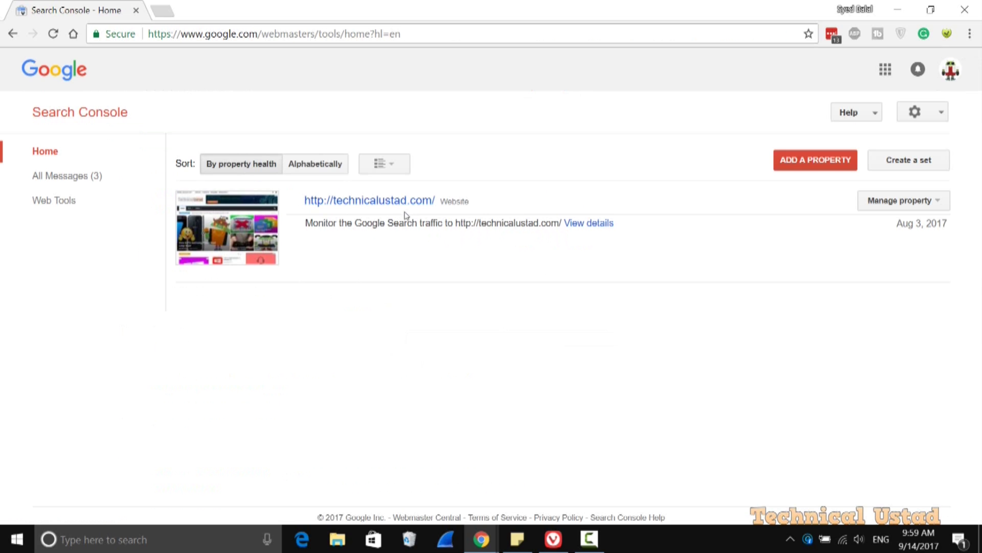
# Open technicalustad.com's Links to Your Site report under Search Traffic and check its 224 total links.
pyautogui.click(402, 202)
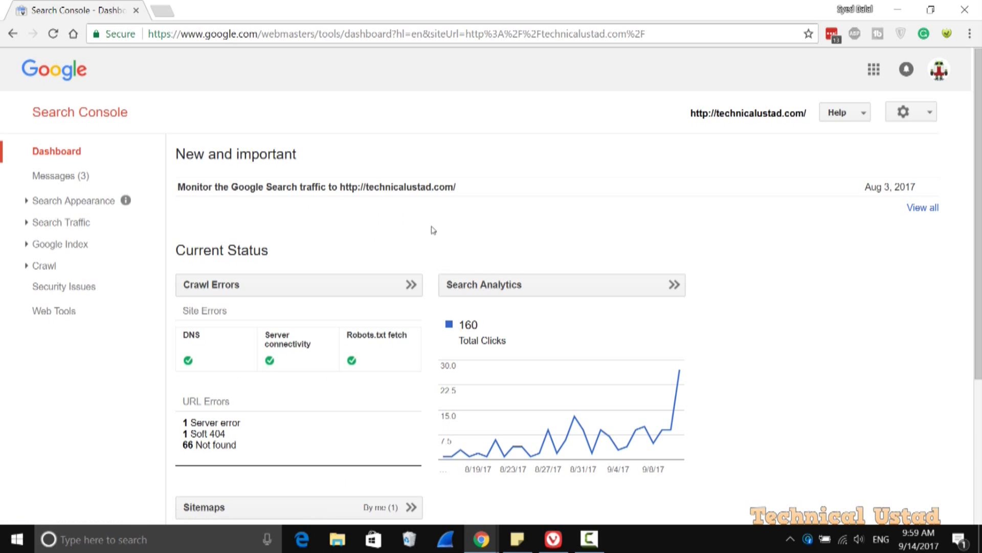
pyautogui.click(27, 224)
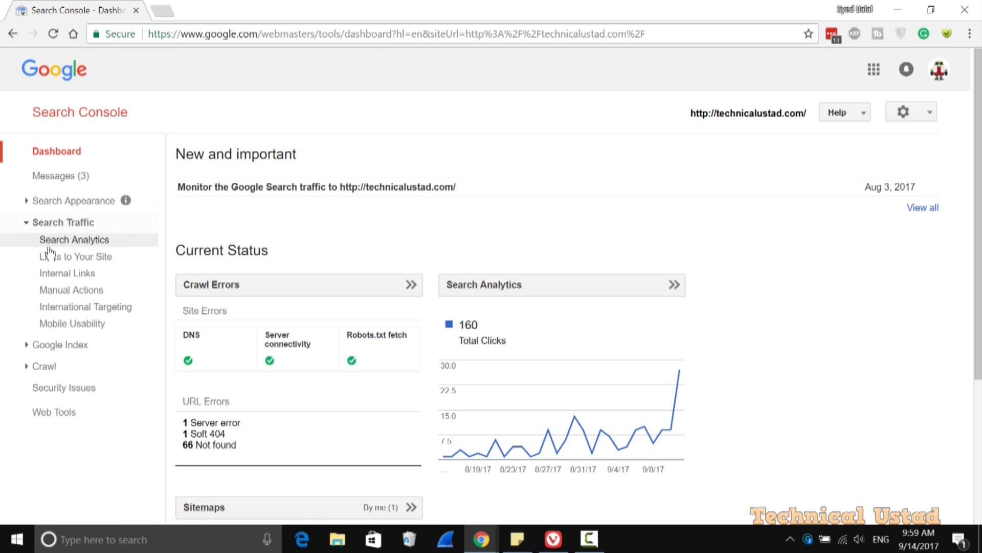
pyautogui.click(84, 261)
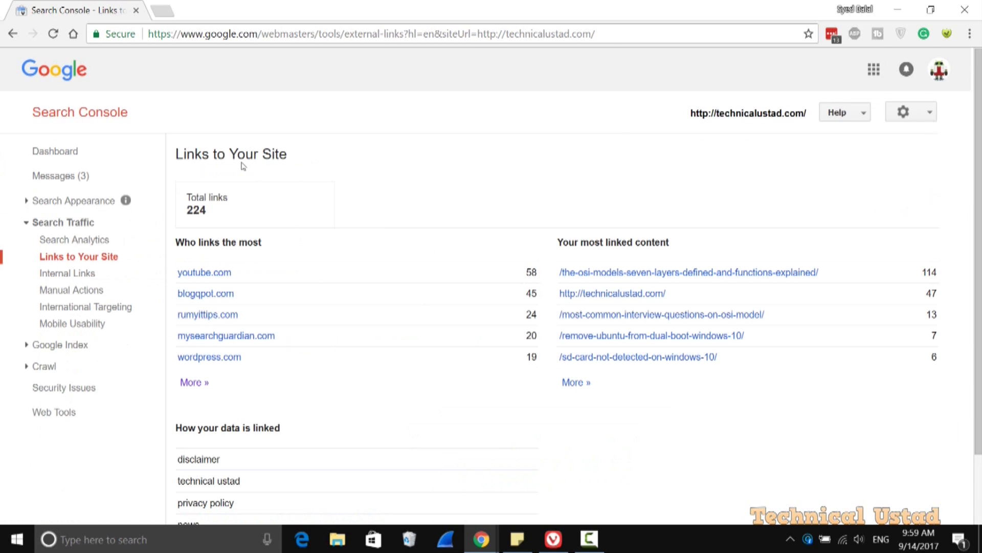
pyautogui.doubleClick(188, 208)
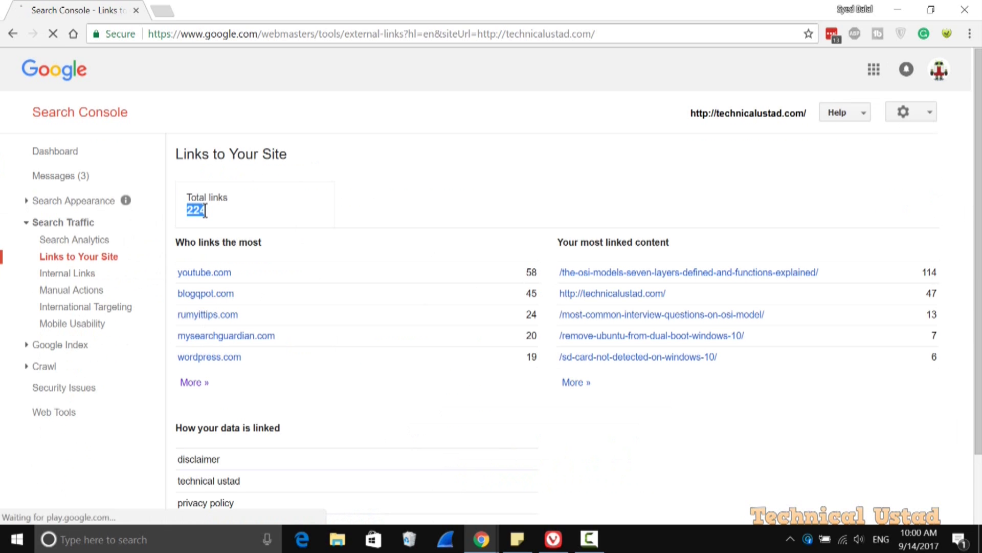
pyautogui.scroll(-3, 309, 283)
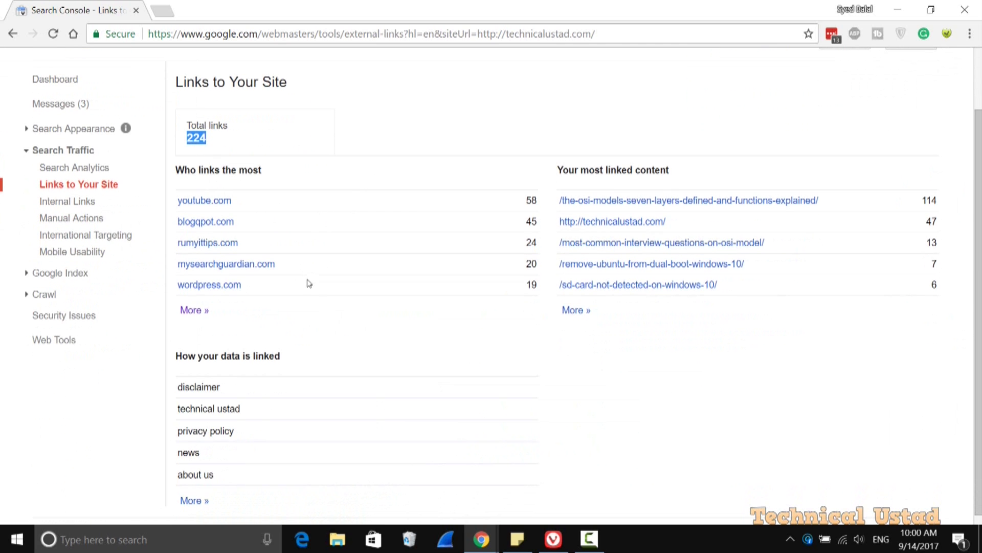
# Expand the Who links the most list and export that table in Google Docs format.
pyautogui.click(199, 311)
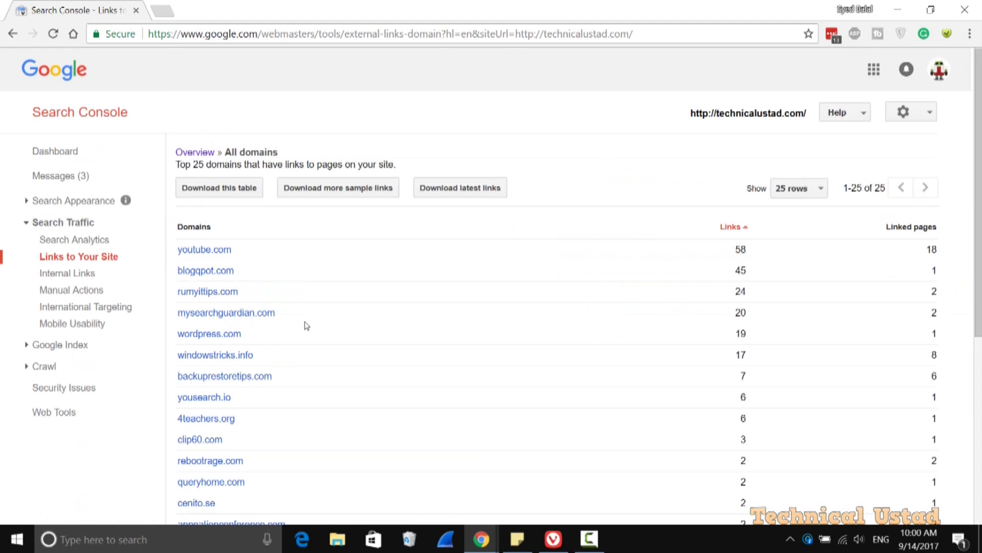
pyautogui.click(224, 340)
pyautogui.scroll(-6, 278, 280)
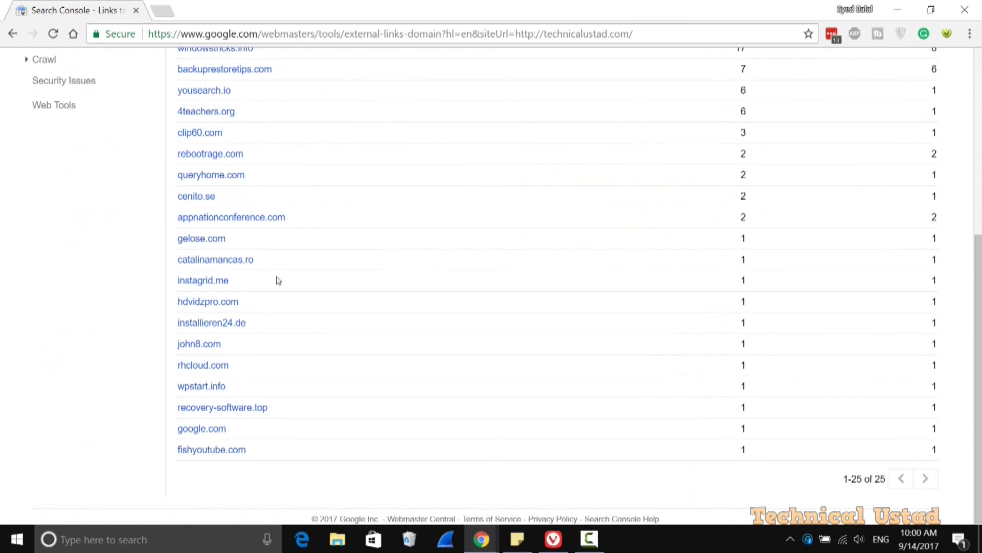
pyautogui.scroll(6, 278, 280)
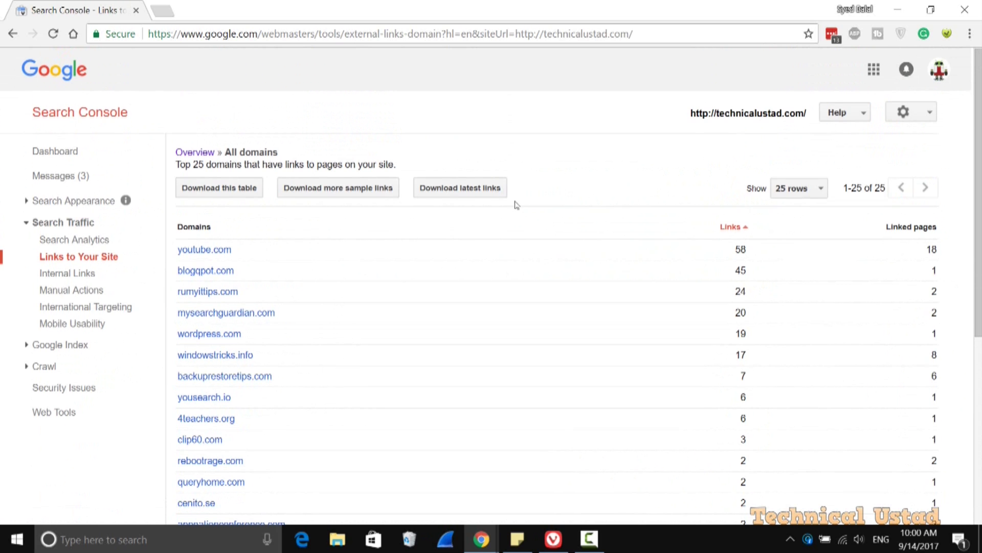
pyautogui.click(220, 193)
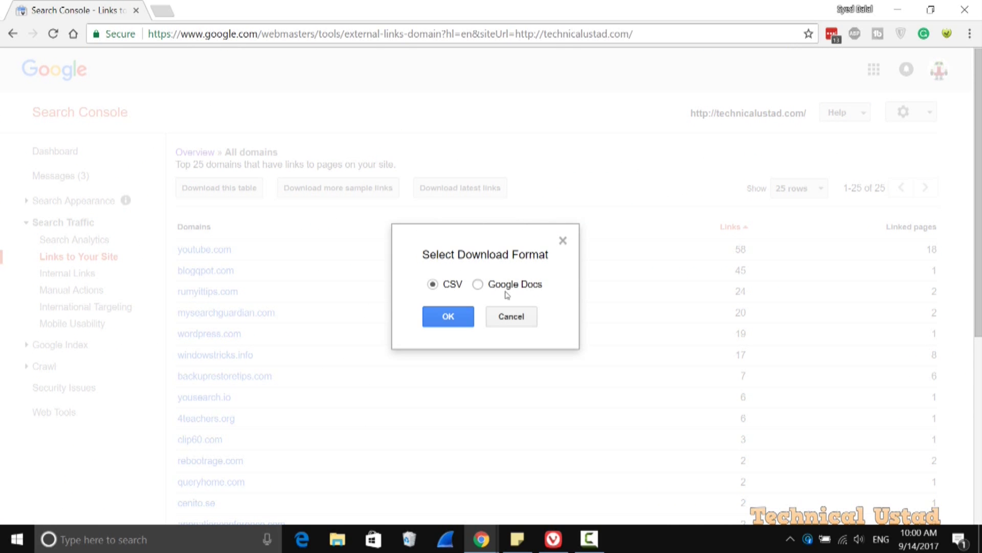
pyautogui.click(479, 285)
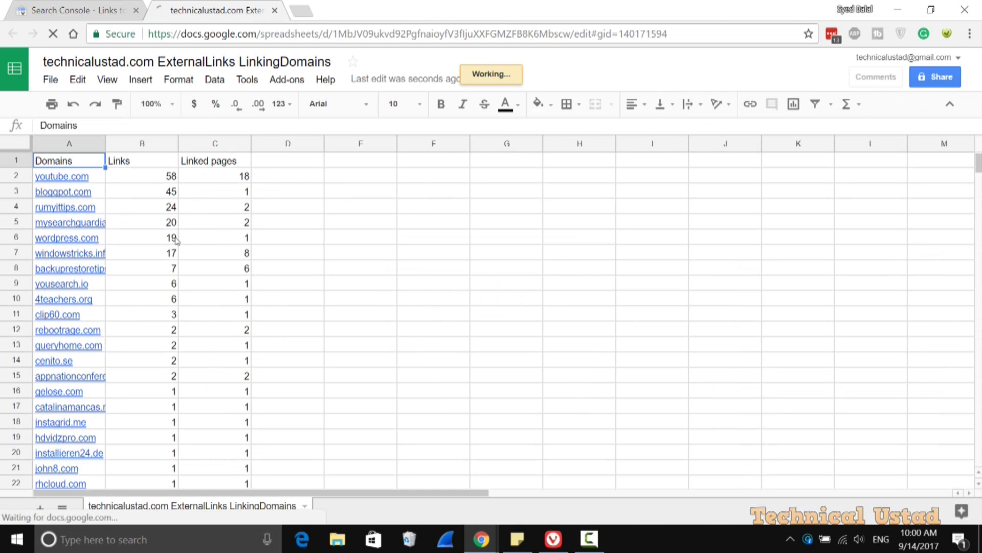
# Widen the Domains column A and Linked pages column C so full domain names are readable.
pyautogui.scroll(-8, 176, 240)
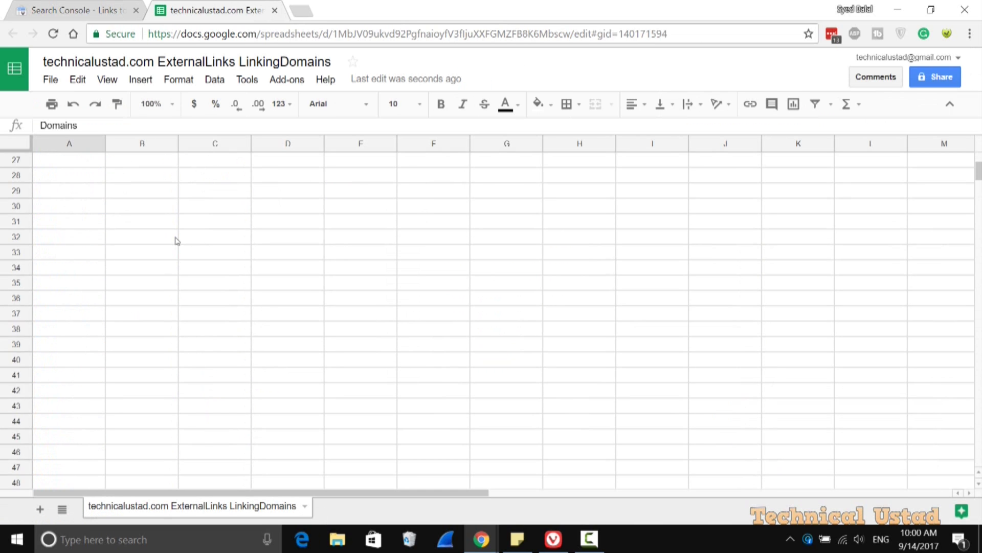
pyautogui.scroll(9, 177, 240)
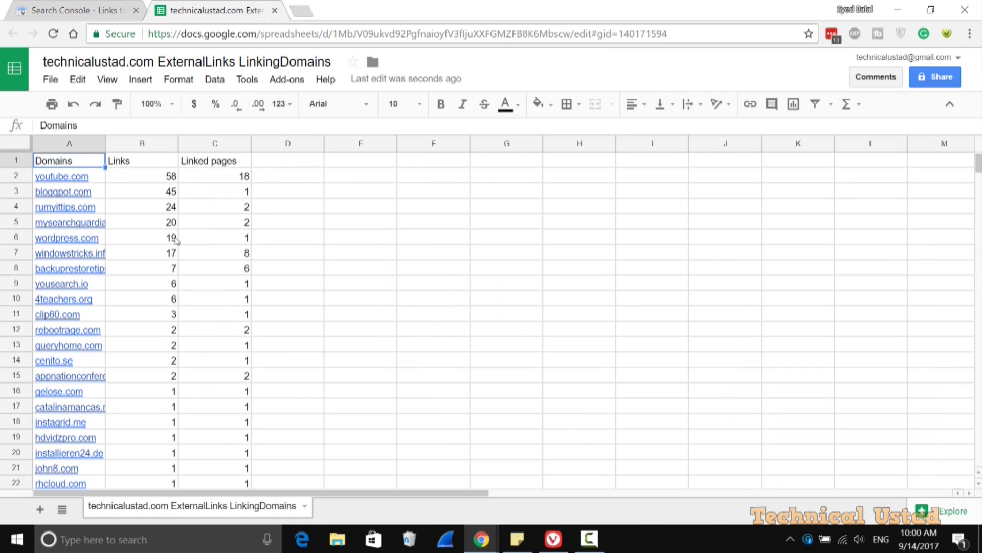
pyautogui.scroll(-1, 177, 240)
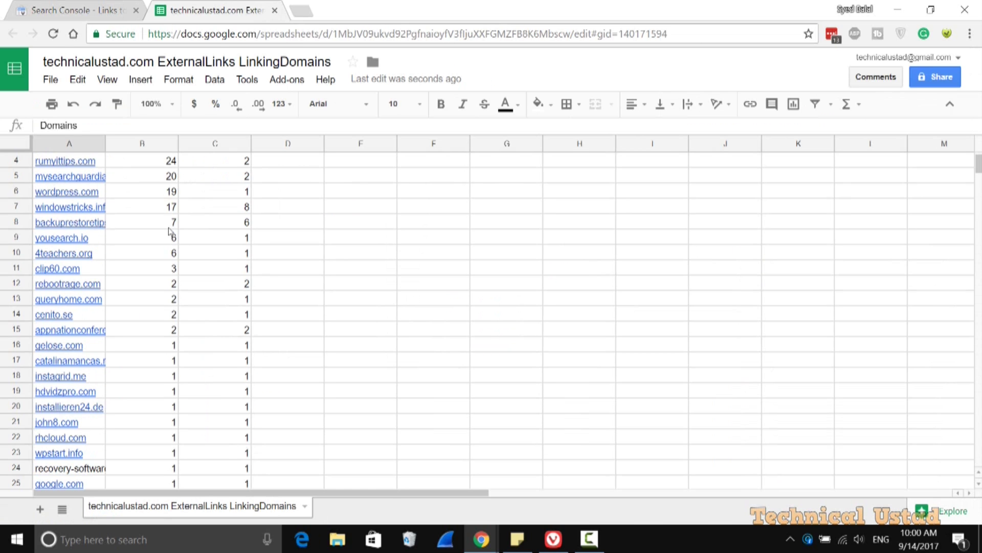
pyautogui.scroll(1, 168, 231)
pyautogui.moveTo(105, 144); pyautogui.dragTo(144, 148)
pyautogui.moveTo(221, 144); pyautogui.dragTo(248, 145)
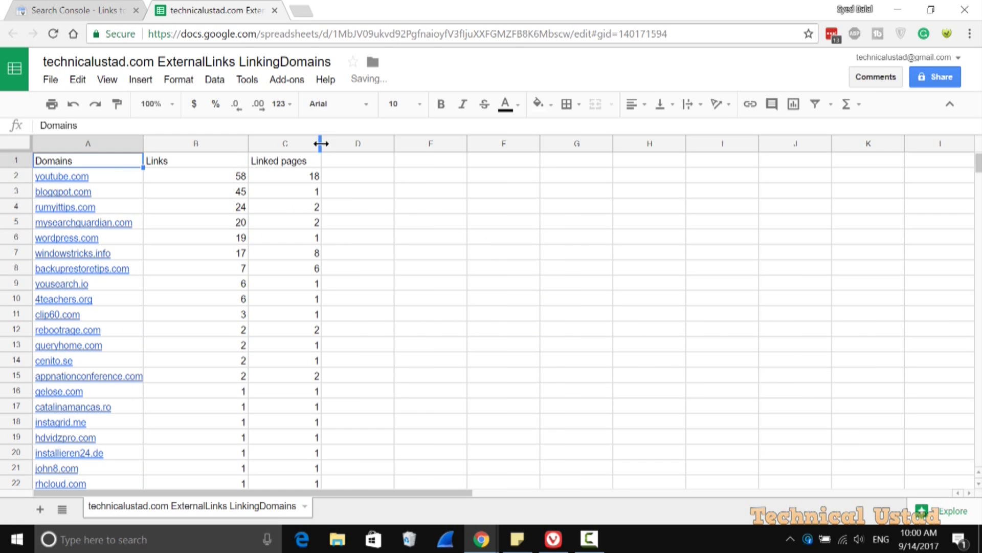
pyautogui.moveTo(321, 143); pyautogui.dragTo(360, 145)
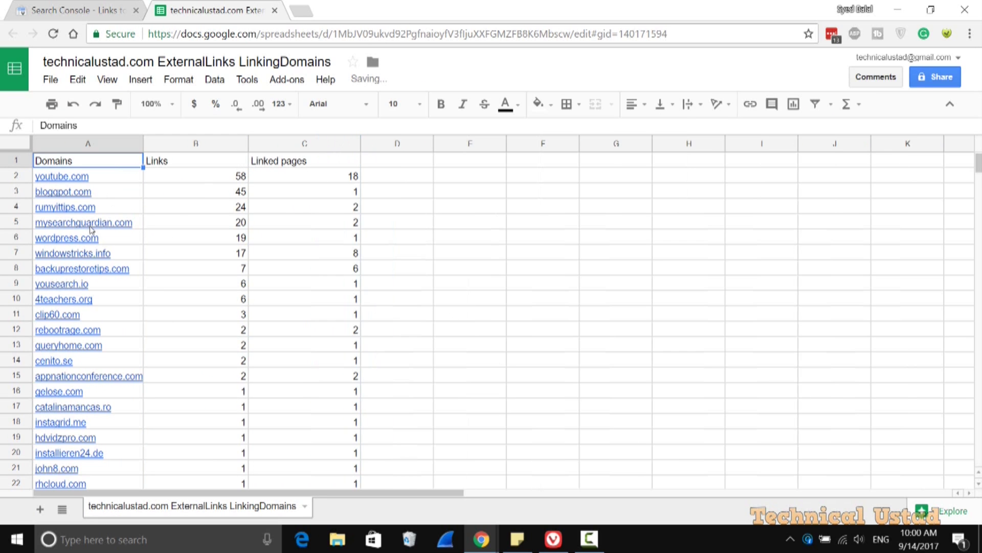
pyautogui.moveTo(91, 228)
pyautogui.scroll(-4, 116, 281)
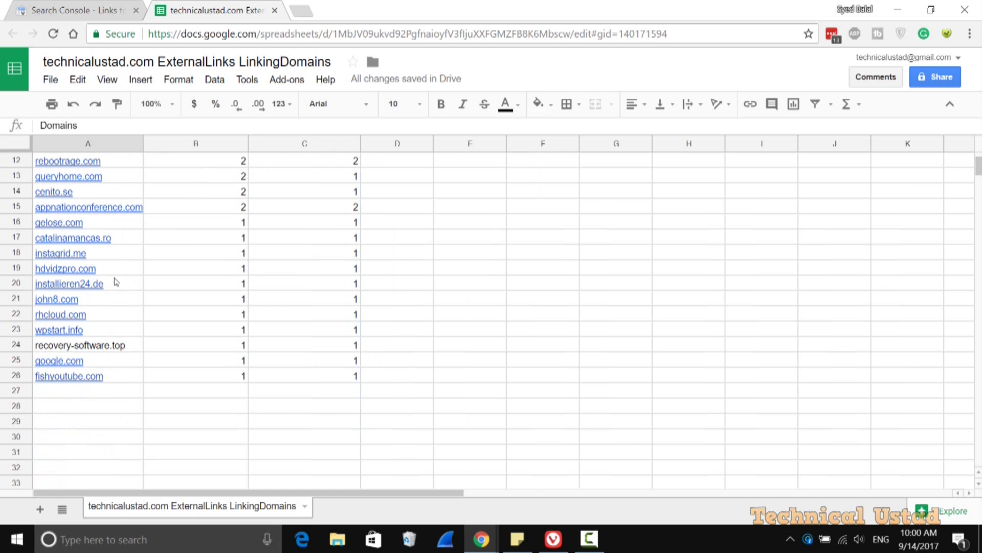
pyautogui.scroll(4, 116, 280)
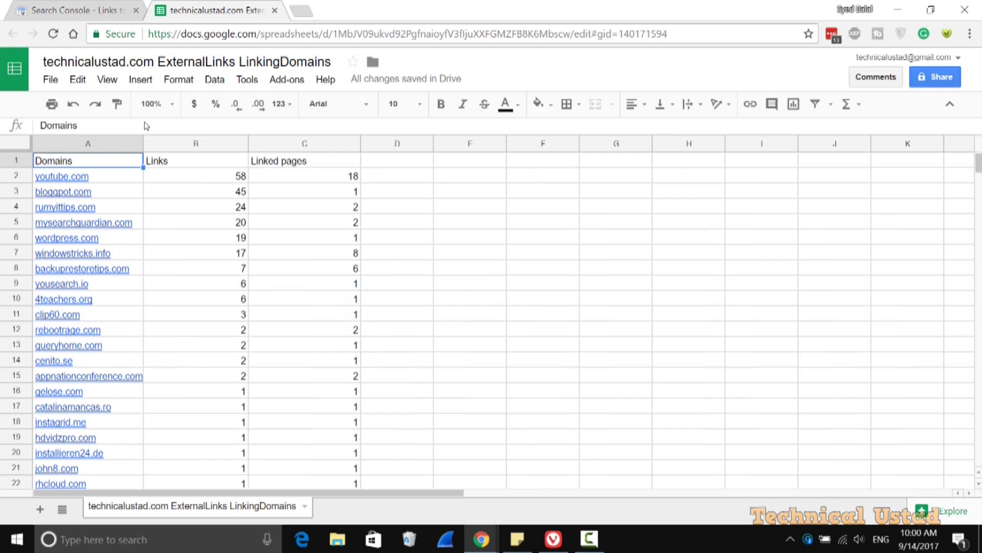
# Back in Search Console, start downloading more sample links.
pyautogui.click(110, 11)
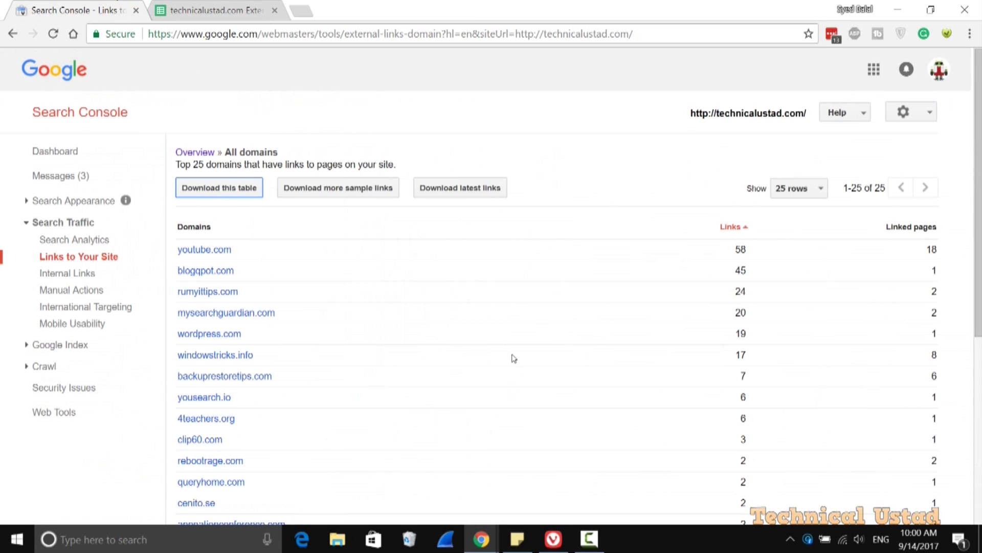
pyautogui.click(348, 191)
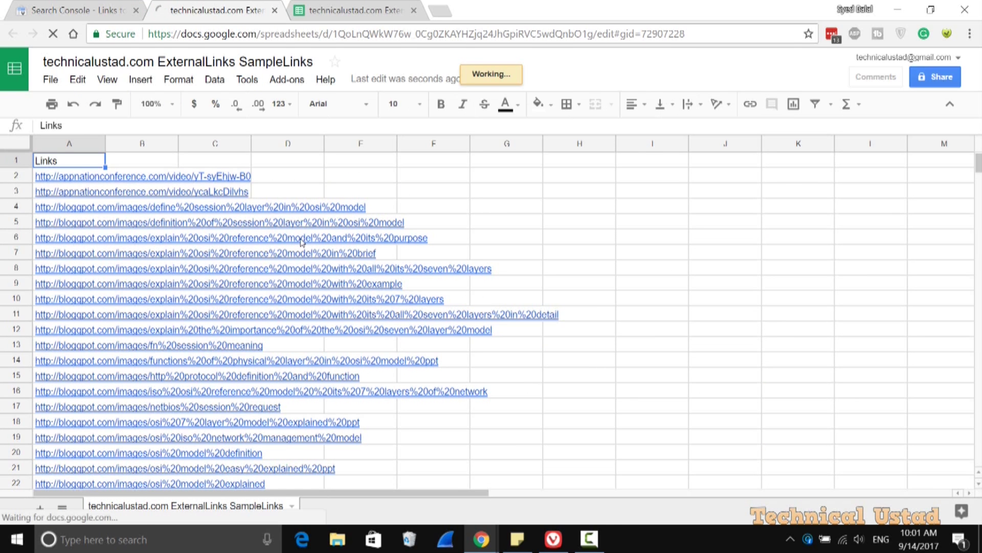
# Scroll through the SampleLinks sheet down to the last link in row 217.
pyautogui.scroll(-1, 338, 296)
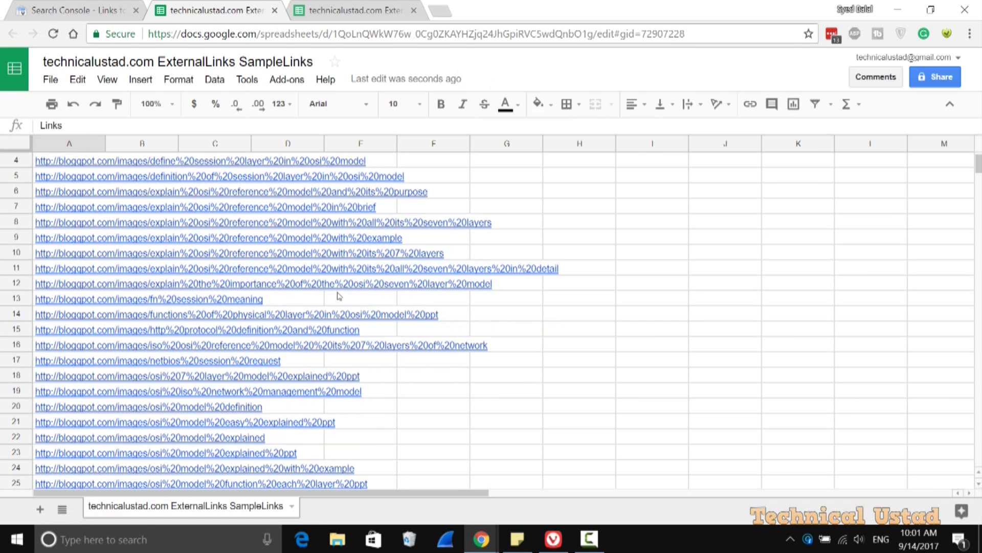
pyautogui.scroll(-4, 338, 295)
pyautogui.scroll(-6, 338, 296)
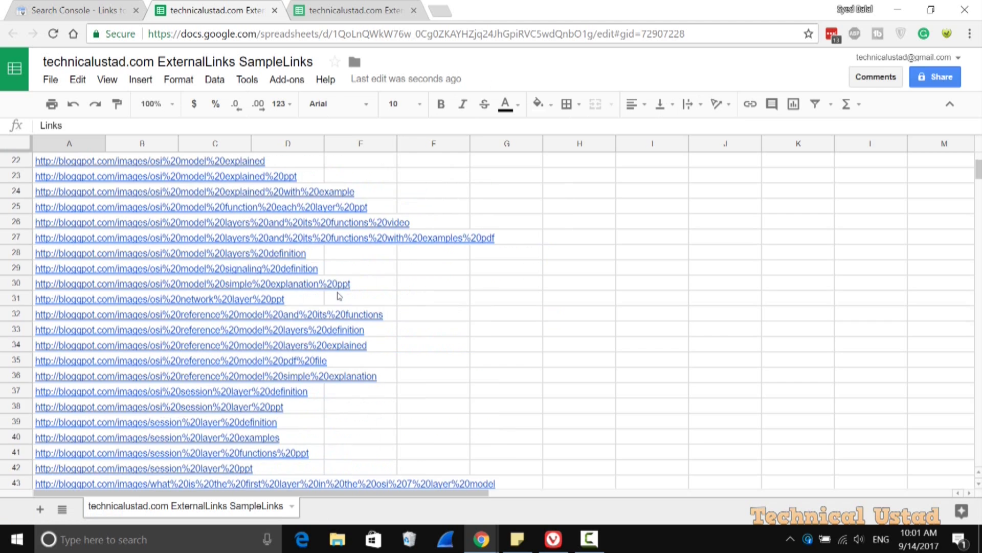
pyautogui.scroll(-4, 337, 296)
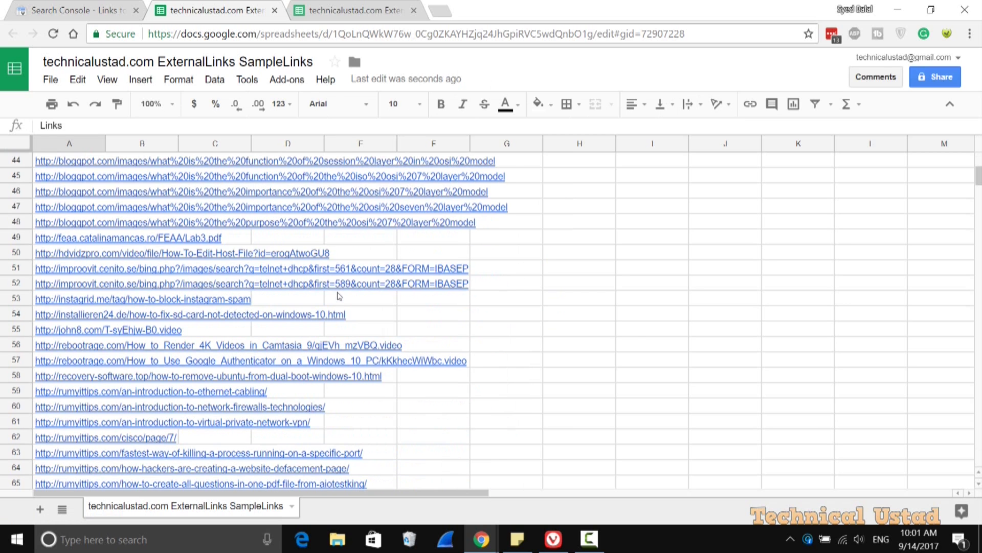
pyautogui.scroll(-5, 338, 296)
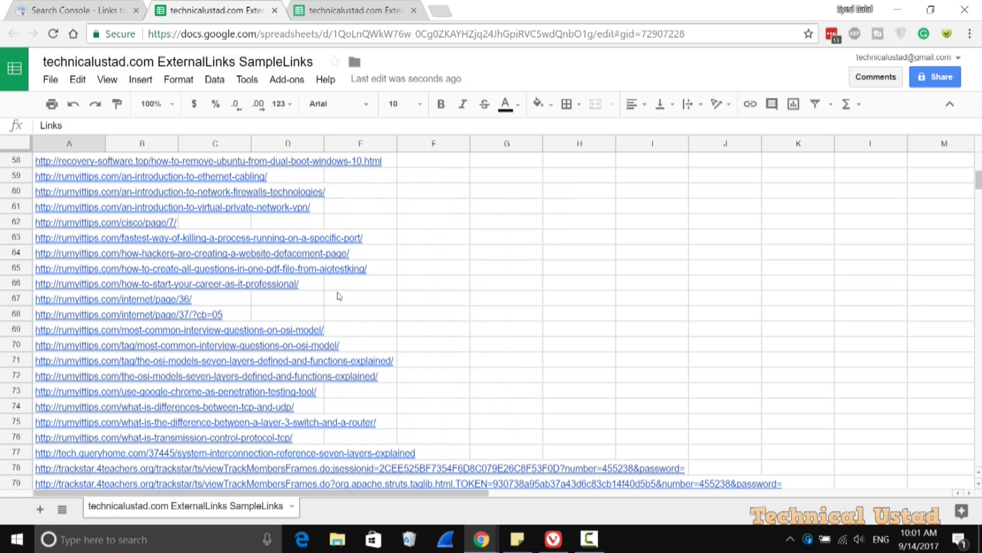
pyautogui.scroll(-14, 338, 296)
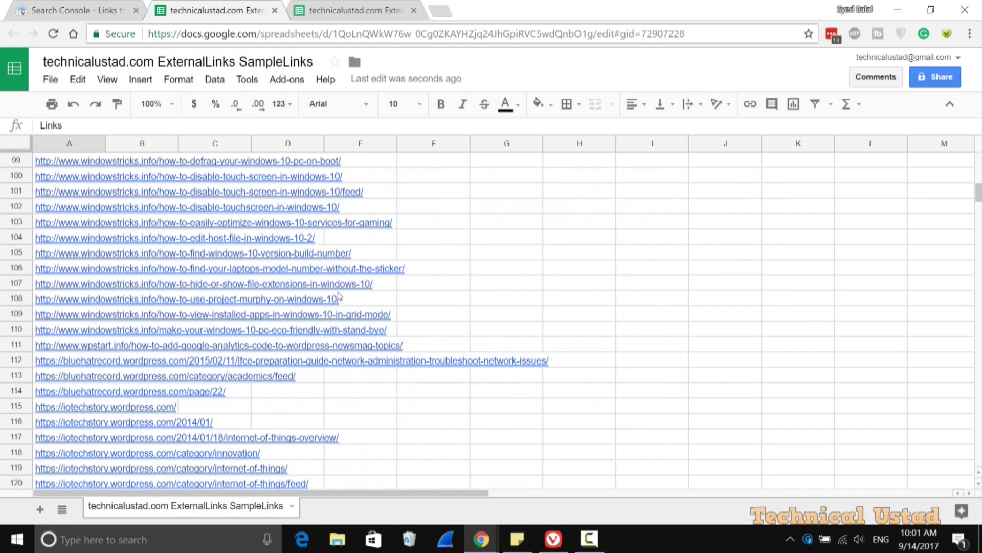
pyautogui.scroll(-17, 338, 295)
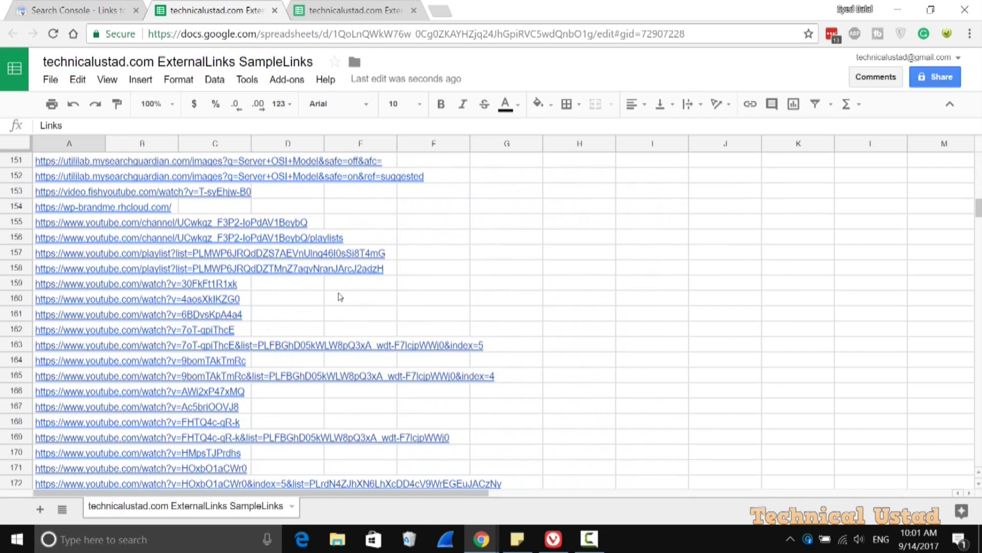
pyautogui.scroll(-20, 340, 297)
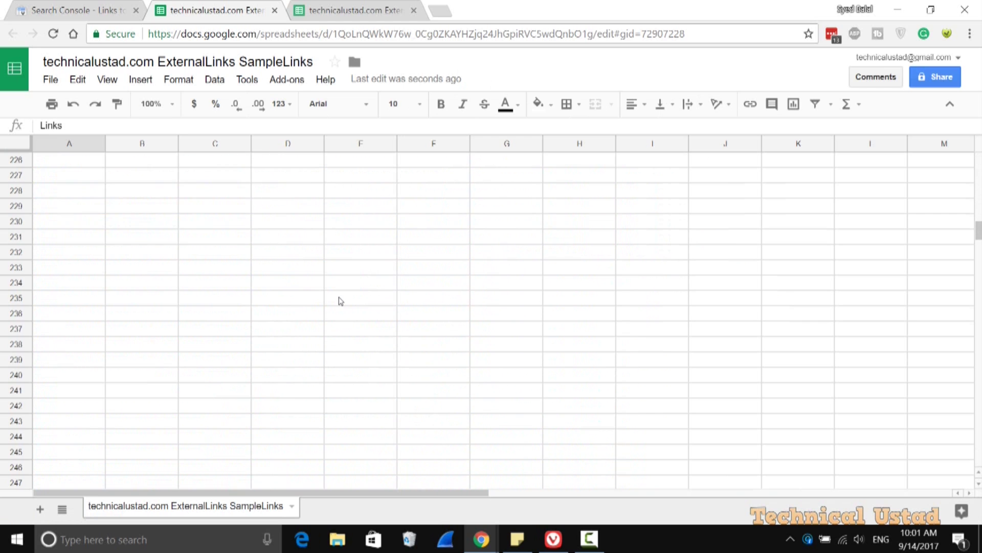
pyautogui.scroll(10, 340, 301)
pyautogui.scroll(-2, 341, 301)
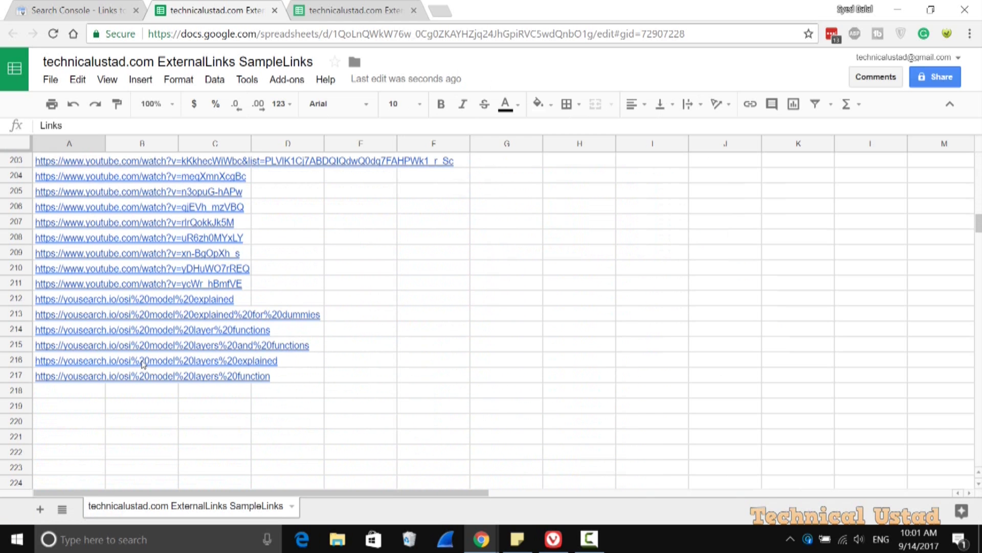
# From Search Console, export the latest links with their first-discovered dates to Google Docs.
pyautogui.click(83, 8)
pyautogui.click(431, 194)
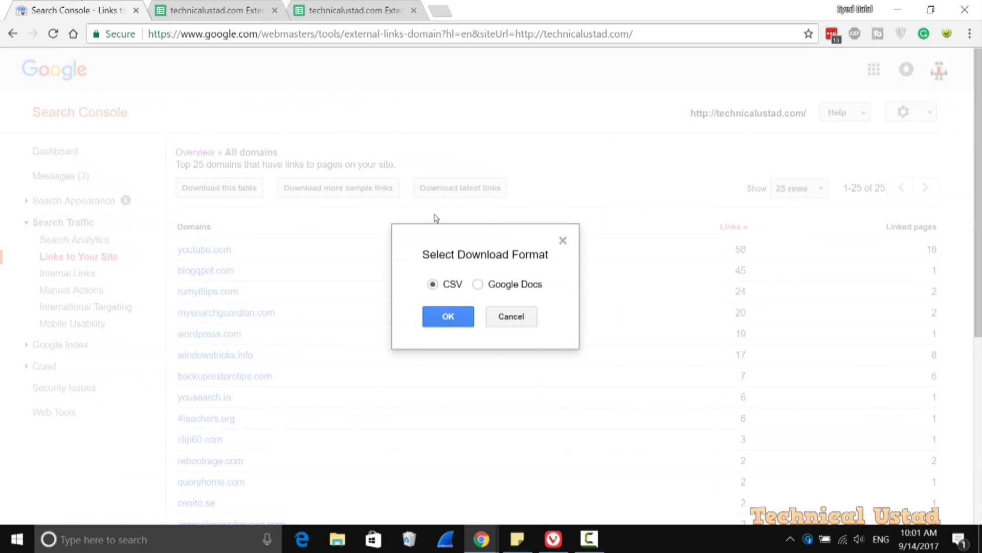
pyautogui.click(477, 285)
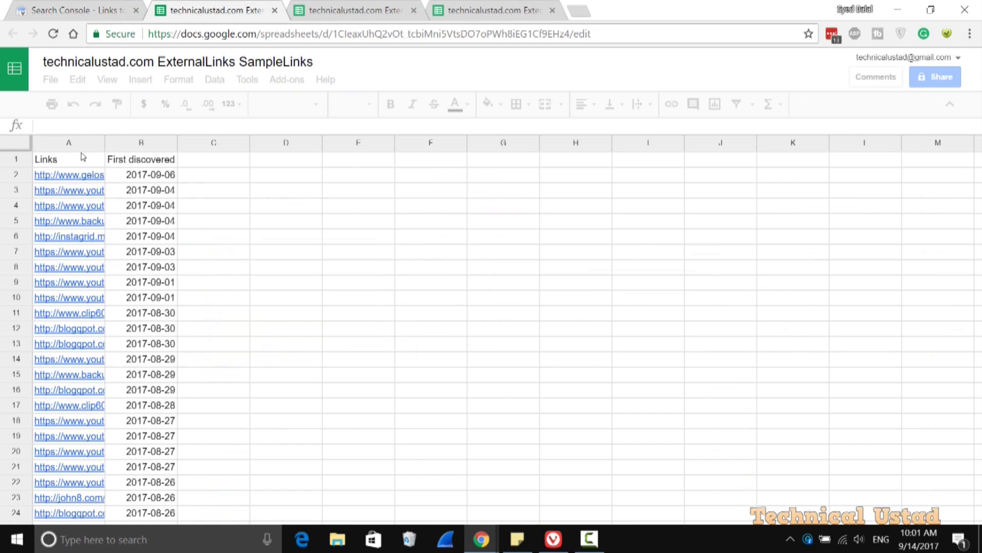
# Widen the Links and First discovered columns A and B.
pyautogui.moveTo(106, 146); pyautogui.dragTo(195, 145)
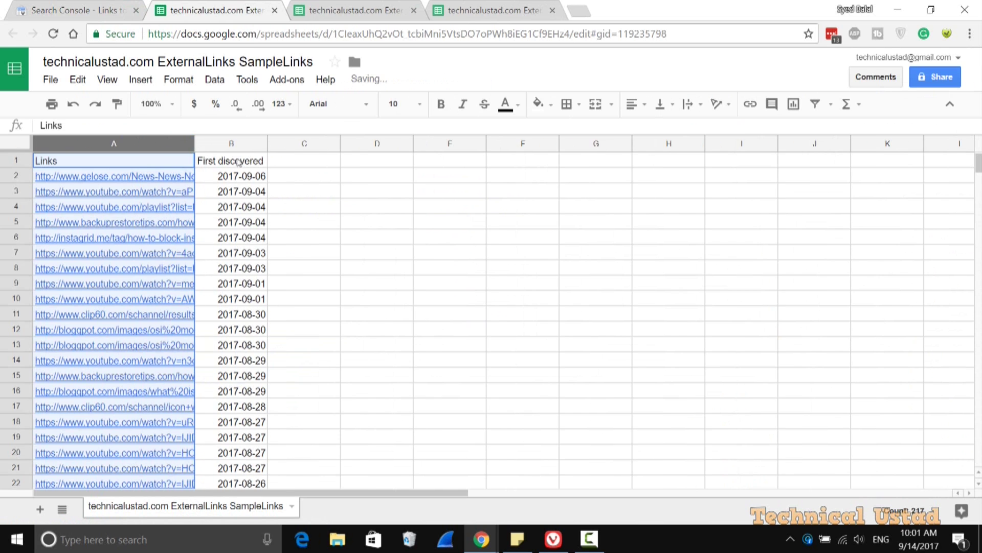
pyautogui.moveTo(266, 145); pyautogui.dragTo(311, 145)
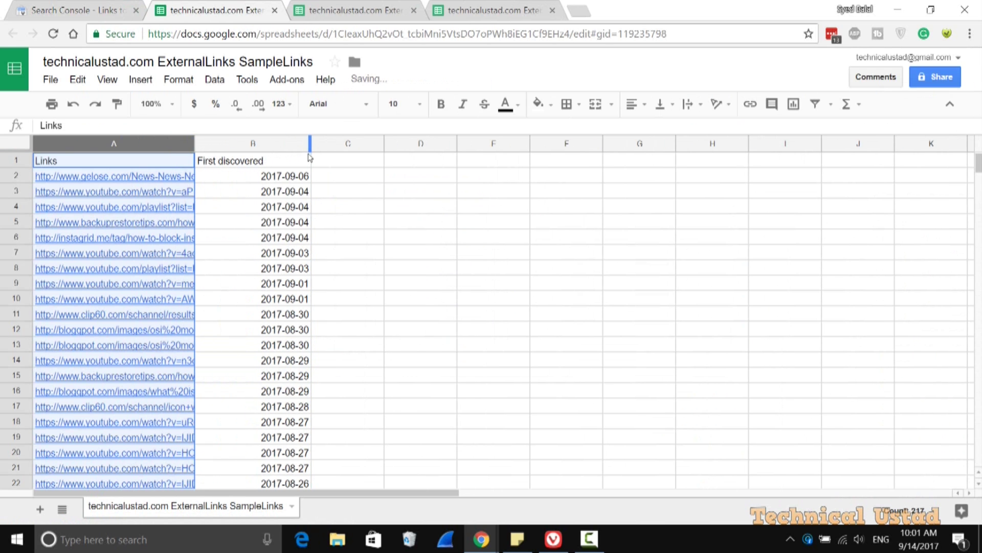
pyautogui.scroll(-16, 274, 300)
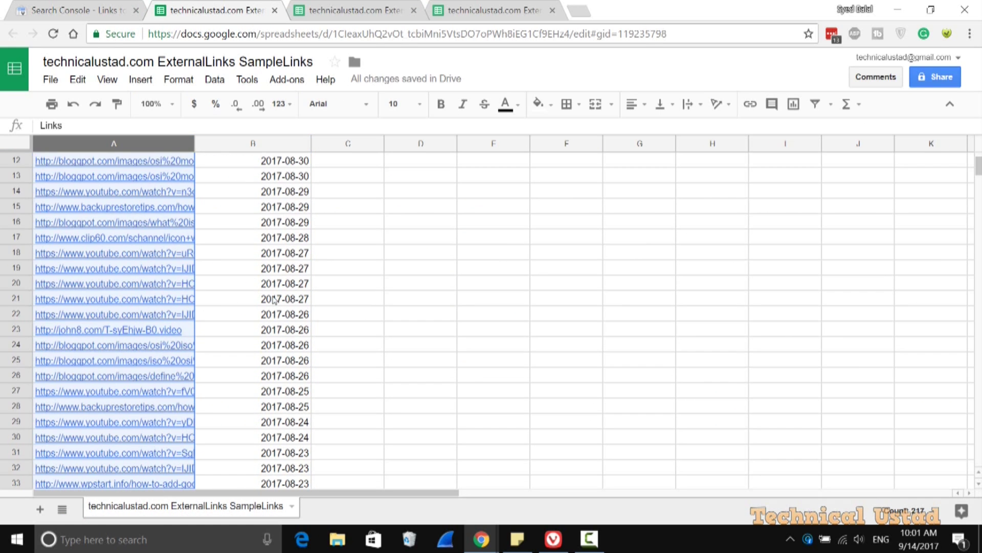
pyautogui.scroll(-16, 273, 300)
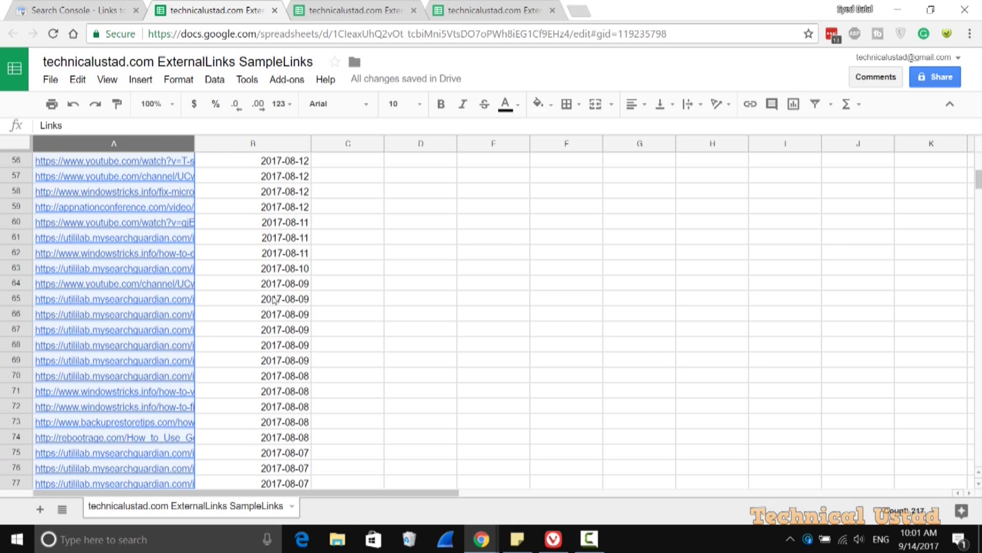
pyautogui.scroll(-20, 274, 301)
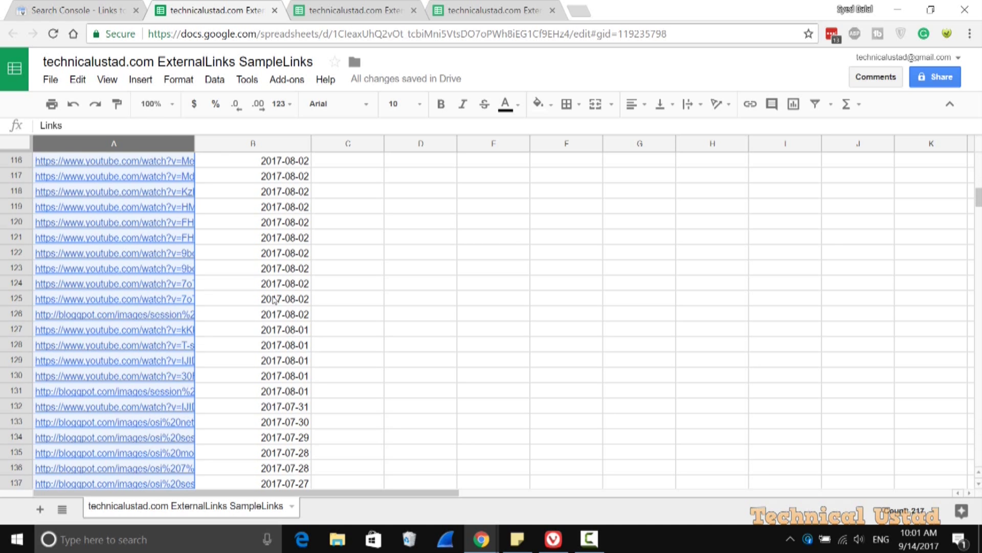
pyautogui.scroll(-4, 273, 300)
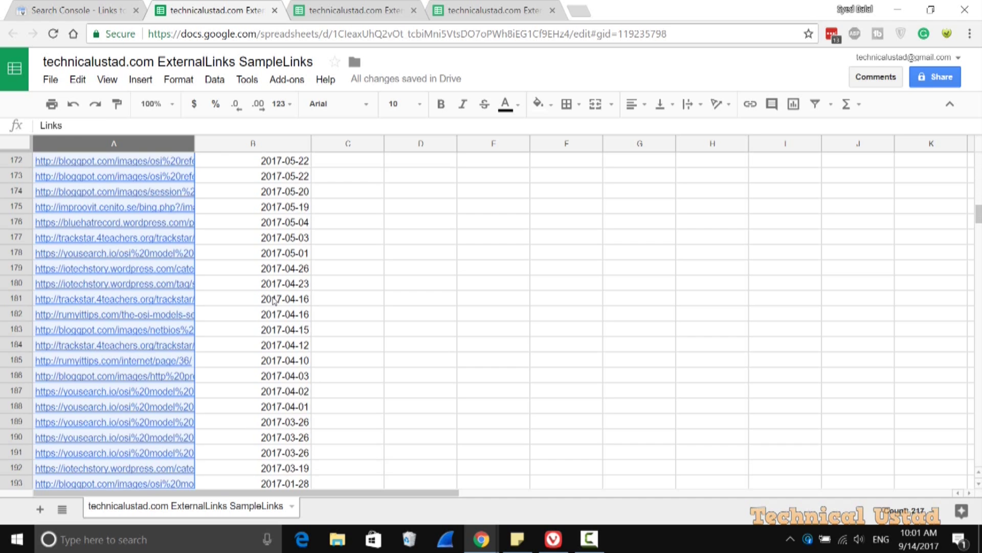
pyautogui.scroll(20, 276, 300)
pyautogui.scroll(20, 277, 300)
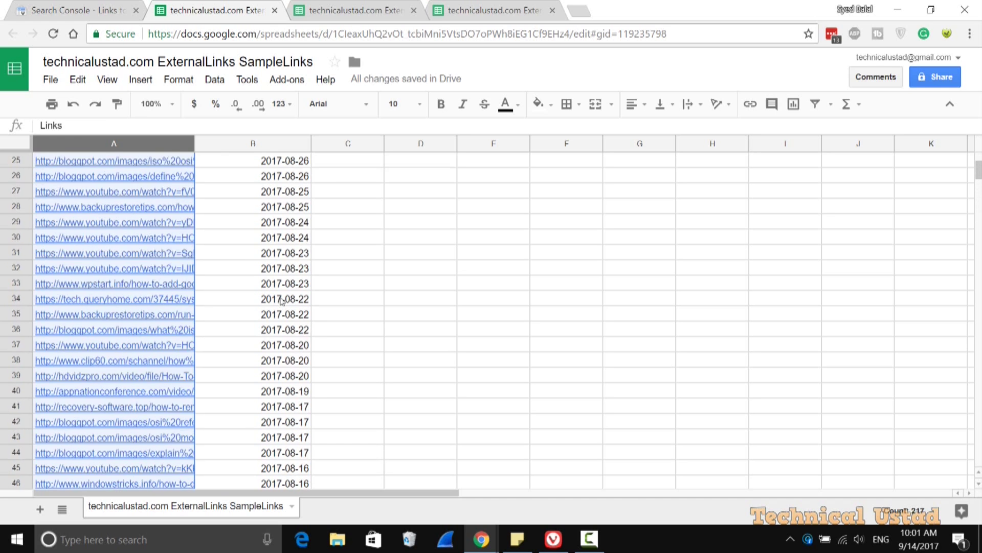
# Create a pivot table from the selected columns A and B via the Data menu.
pyautogui.keyDown('ctrl'); pyautogui.click(209, 143); pyautogui.keyUp('ctrl')
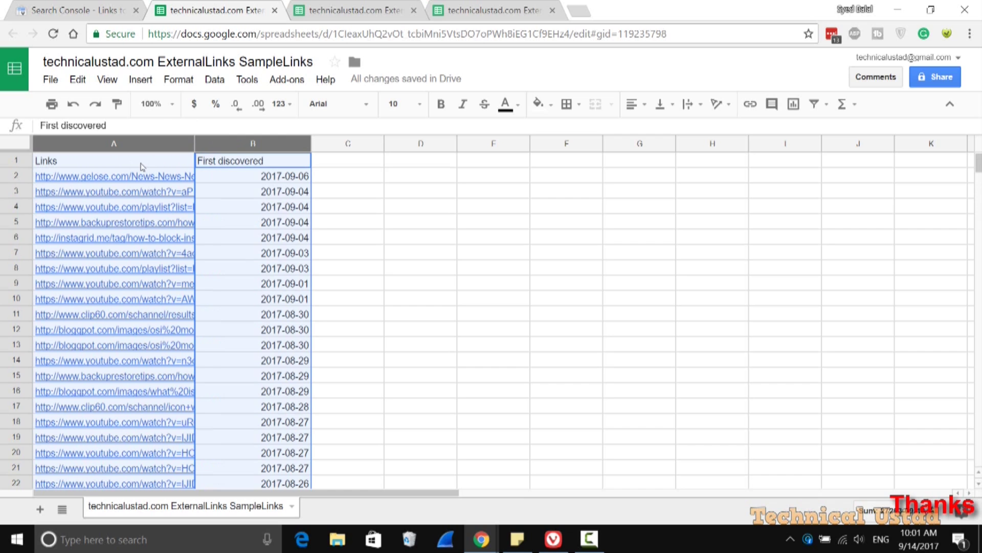
pyautogui.click(215, 80)
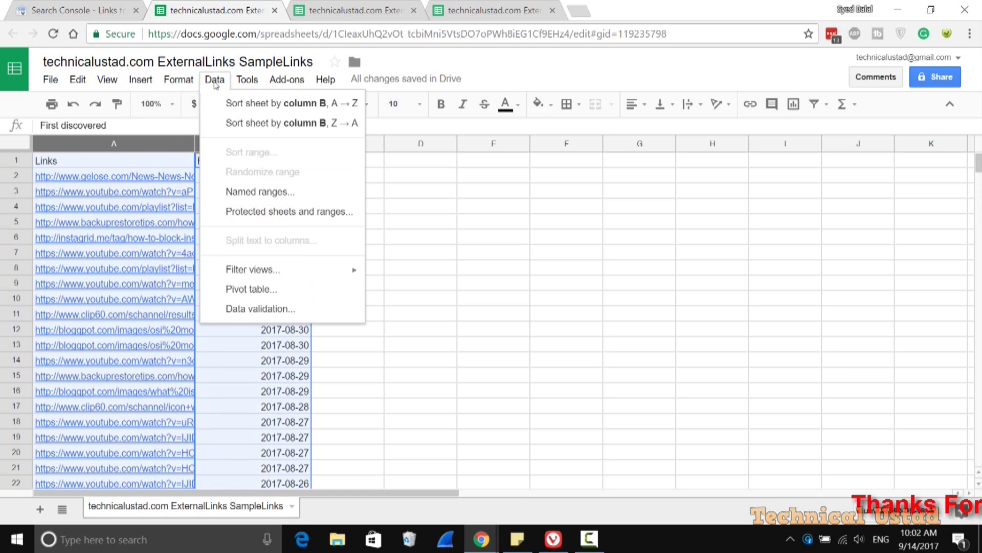
pyautogui.click(277, 293)
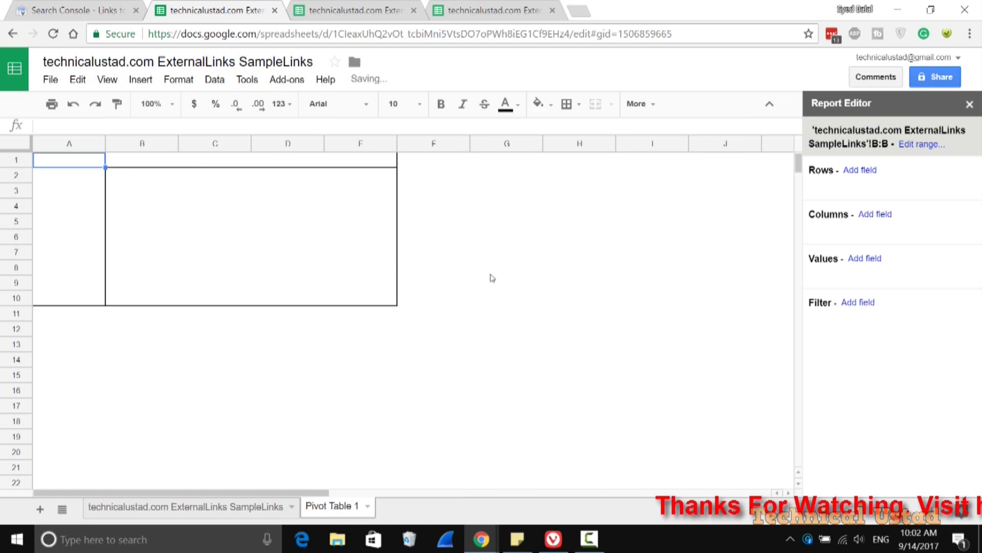
# Use First discovered as the pivot rows and as values summarized by COUNT.
pyautogui.click(868, 170)
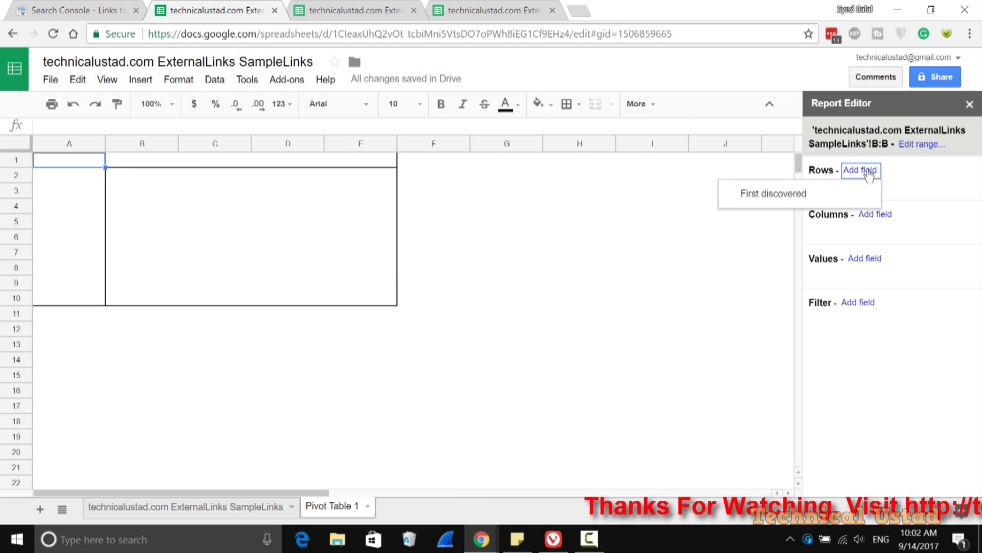
pyautogui.click(773, 194)
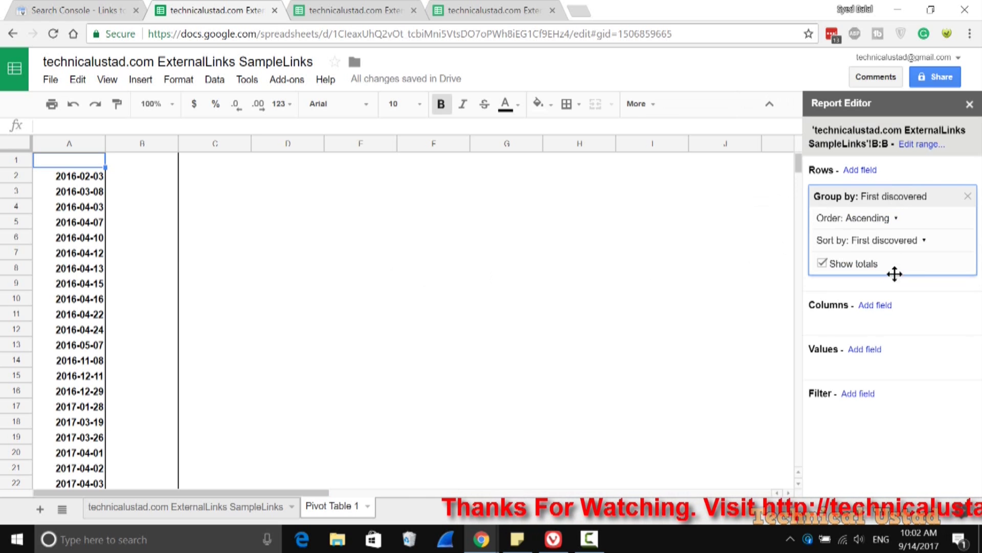
pyautogui.click(873, 307)
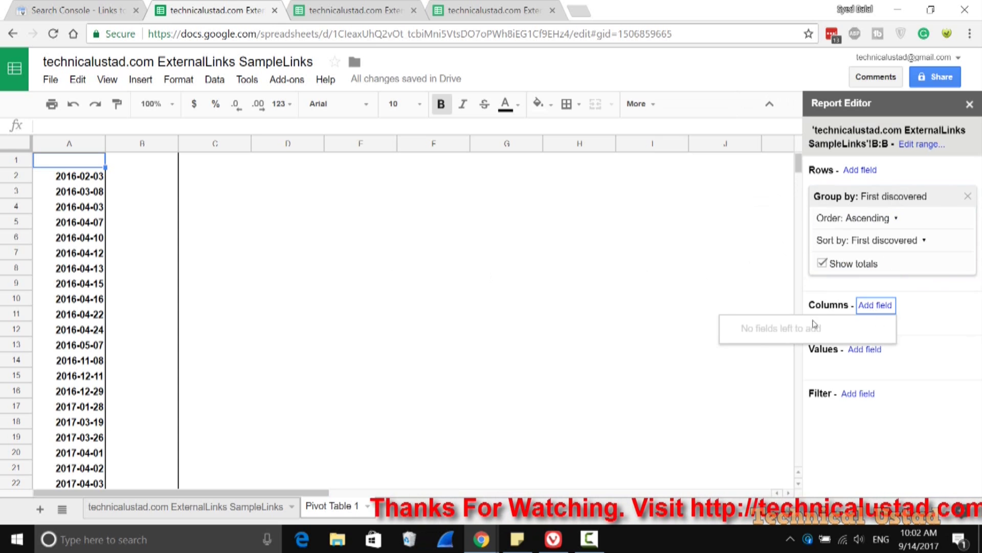
pyautogui.click(873, 350)
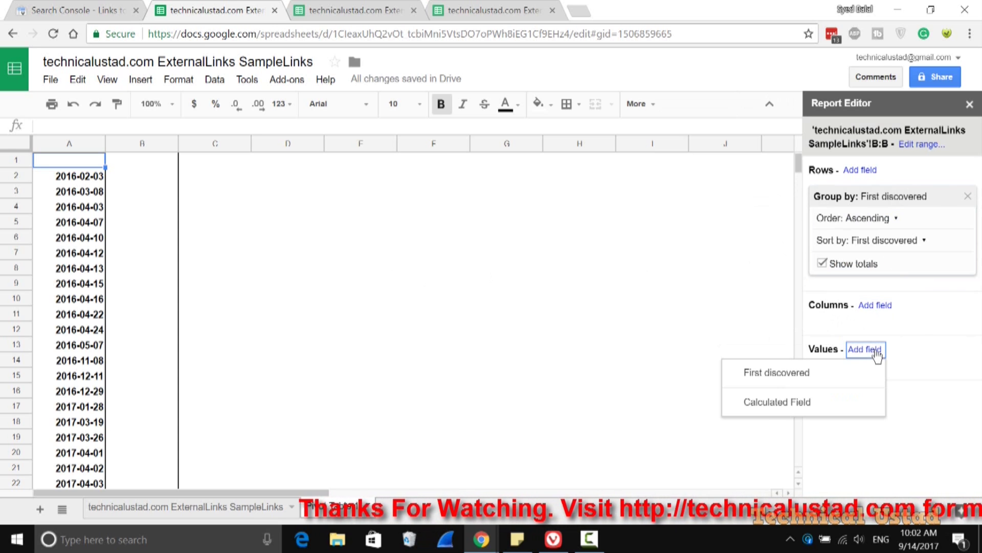
pyautogui.click(772, 376)
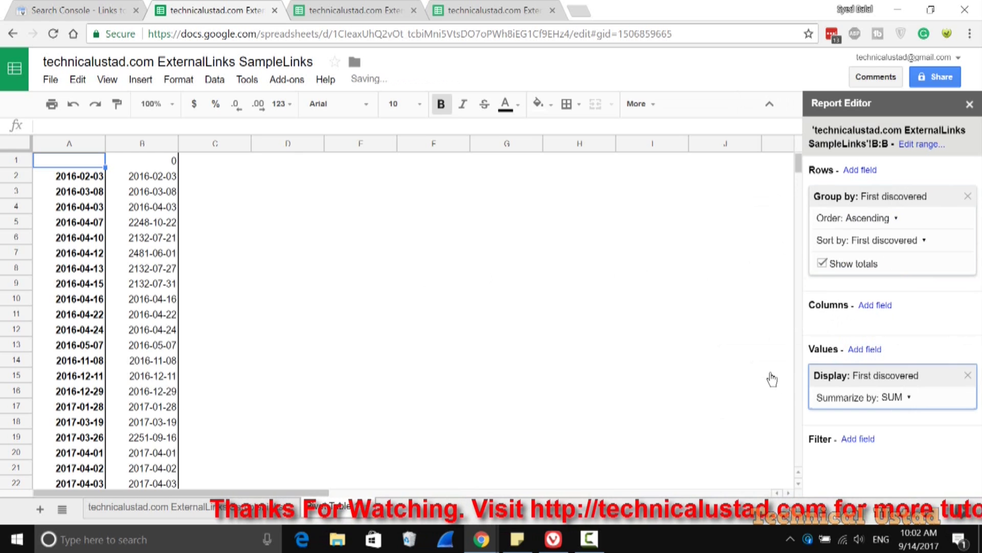
pyautogui.click(909, 397)
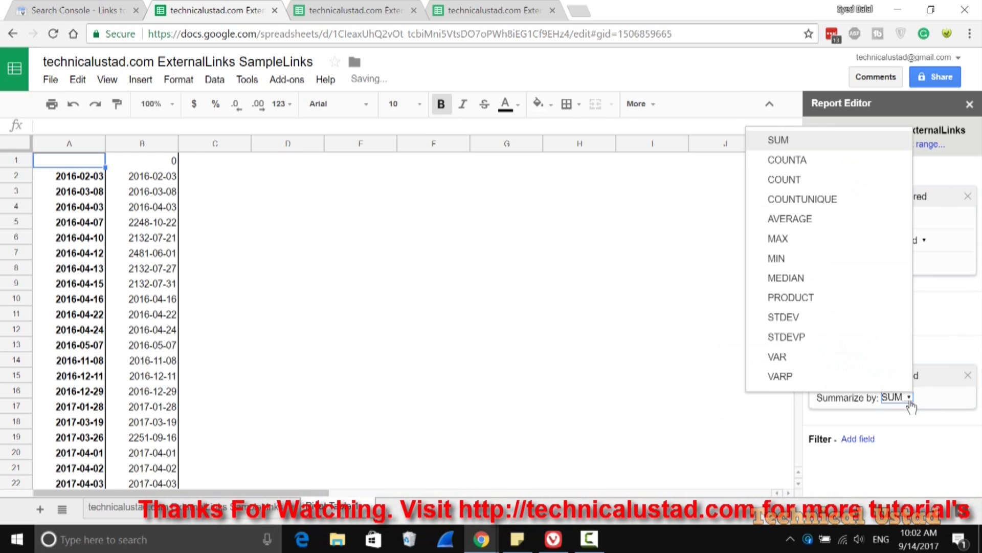
pyautogui.click(792, 184)
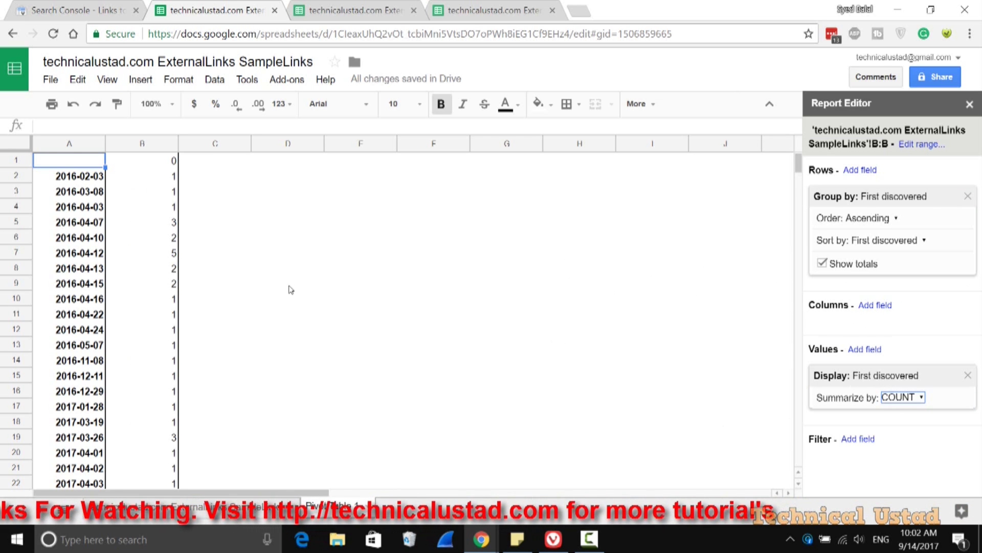
# Scroll to the pivot's Grand Total and confirm it reads 216.
pyautogui.scroll(-18, 291, 290)
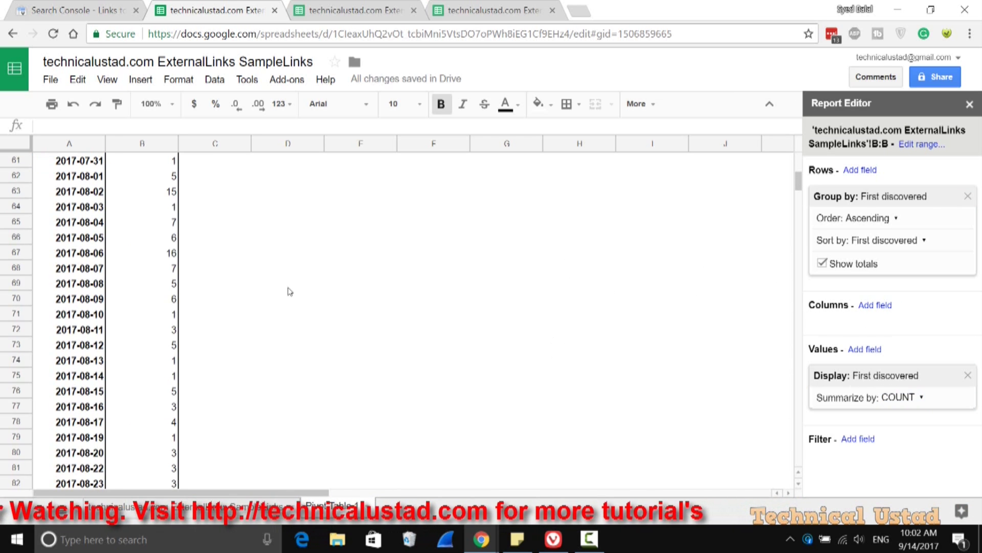
pyautogui.scroll(-7, 289, 292)
pyautogui.click(156, 331)
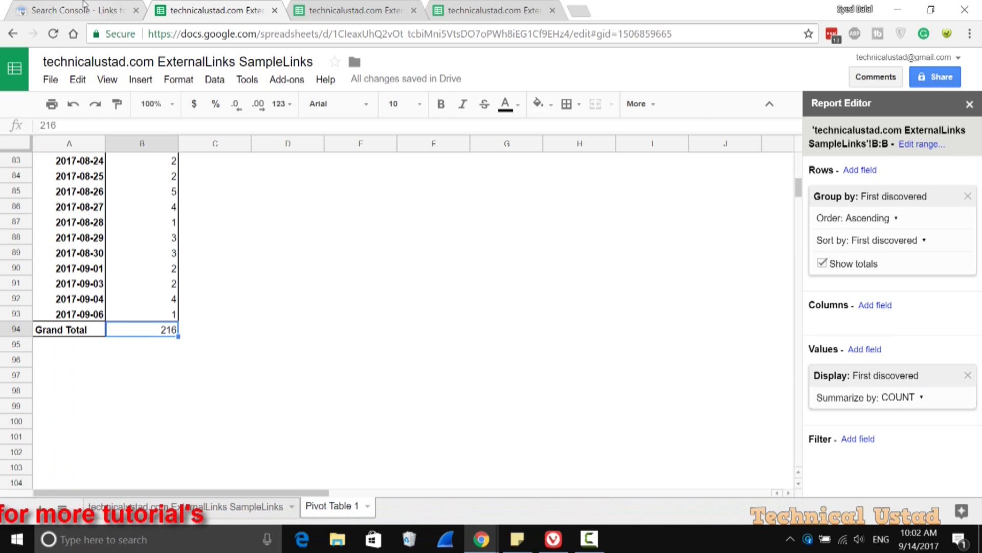
# Return Search Console to its Dashboard and minimise the browser to the desktop.
pyautogui.click(94, 16)
pyautogui.click(90, 151)
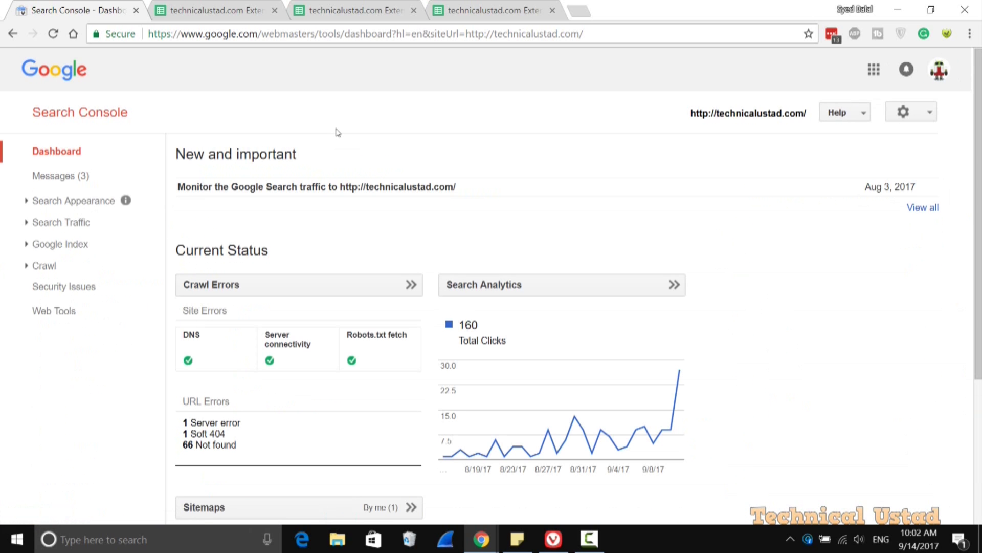
pyautogui.press('super+d')
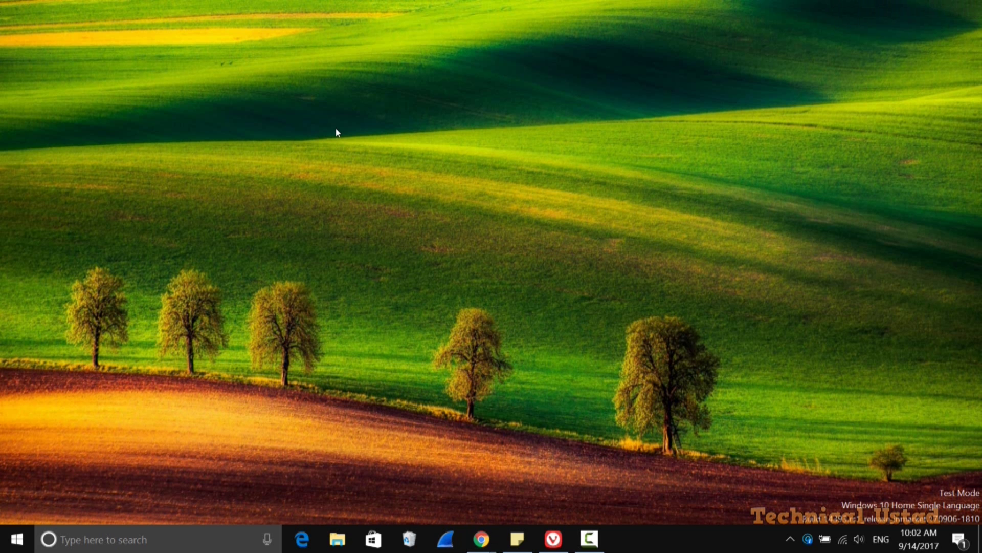